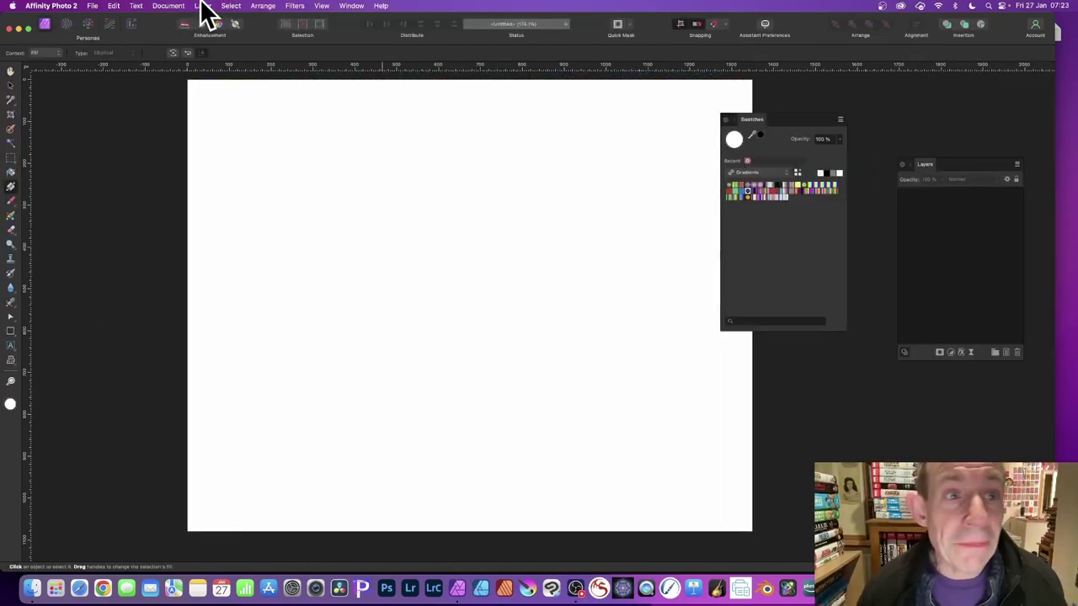
# - Add a blank pixel layer from the Layer menu, ready for a gradient fill
pyautogui.click(204, 7)
pyautogui.click(204, 48)
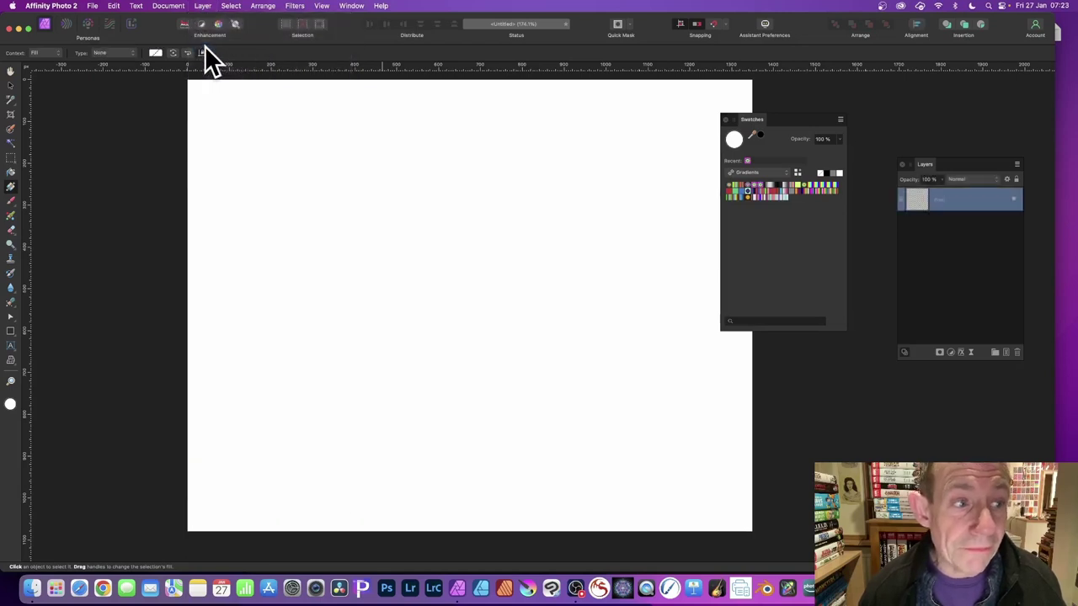
pyautogui.click(11, 187)
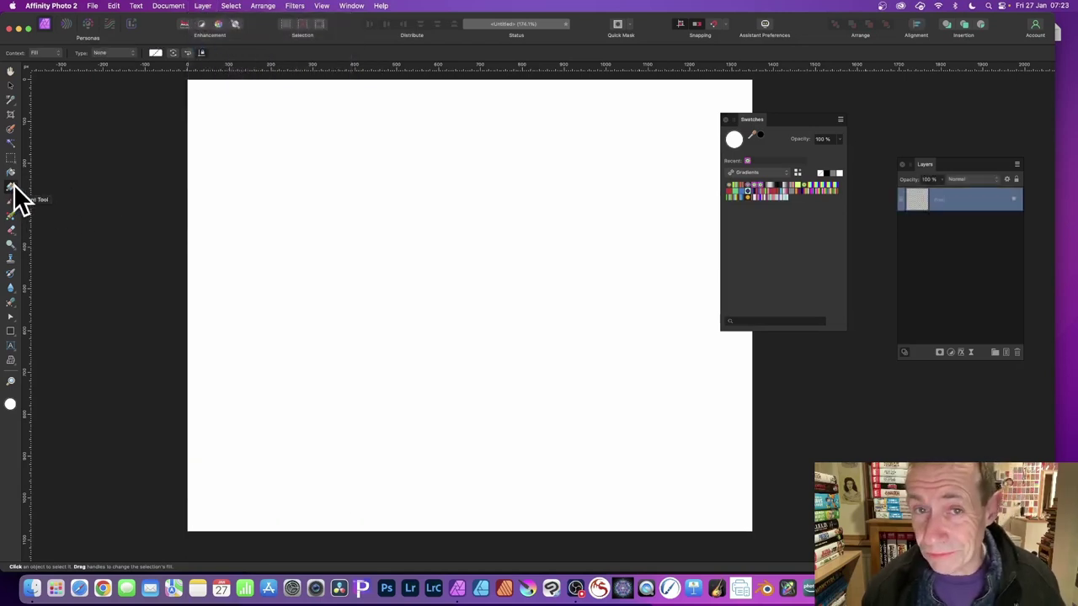
# - Drag a diagonal gradient across the canvas, then apply a multicolour elliptical rainbow preset
pyautogui.moveTo(335, 190); pyautogui.dragTo(716, 398)
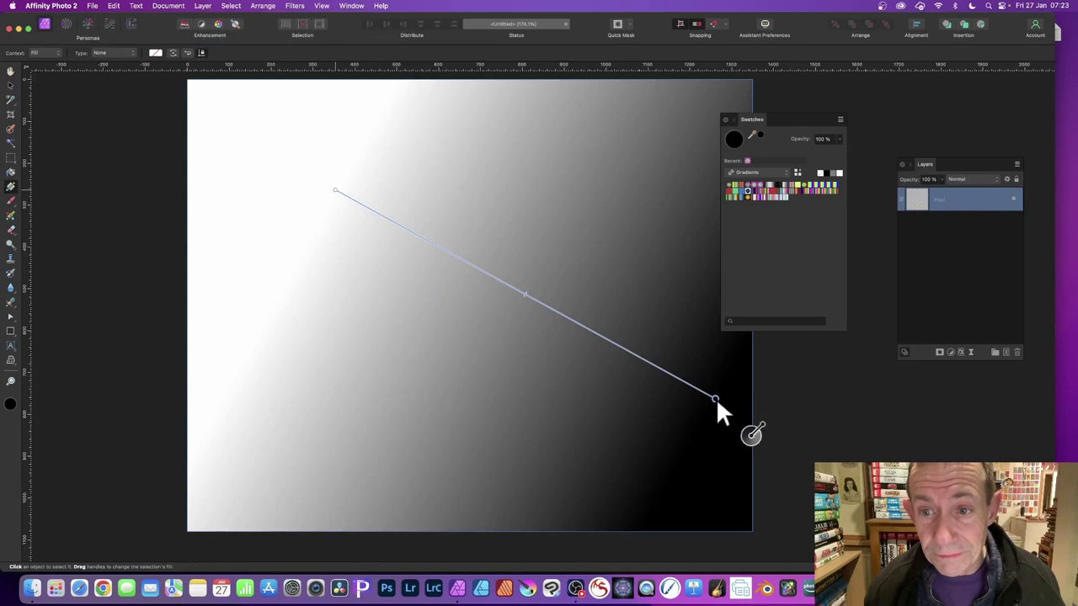
pyautogui.click(755, 185)
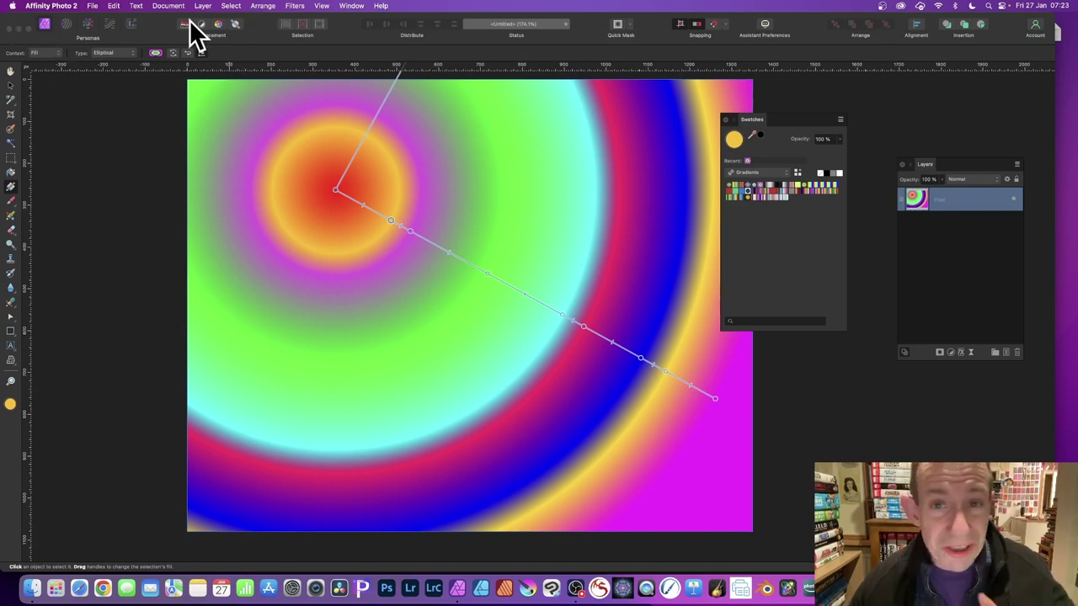
# - In Liquify, brush over the rings with the Turbulence tool at 1758.3 px size and 75% speed
pyautogui.click(69, 25)
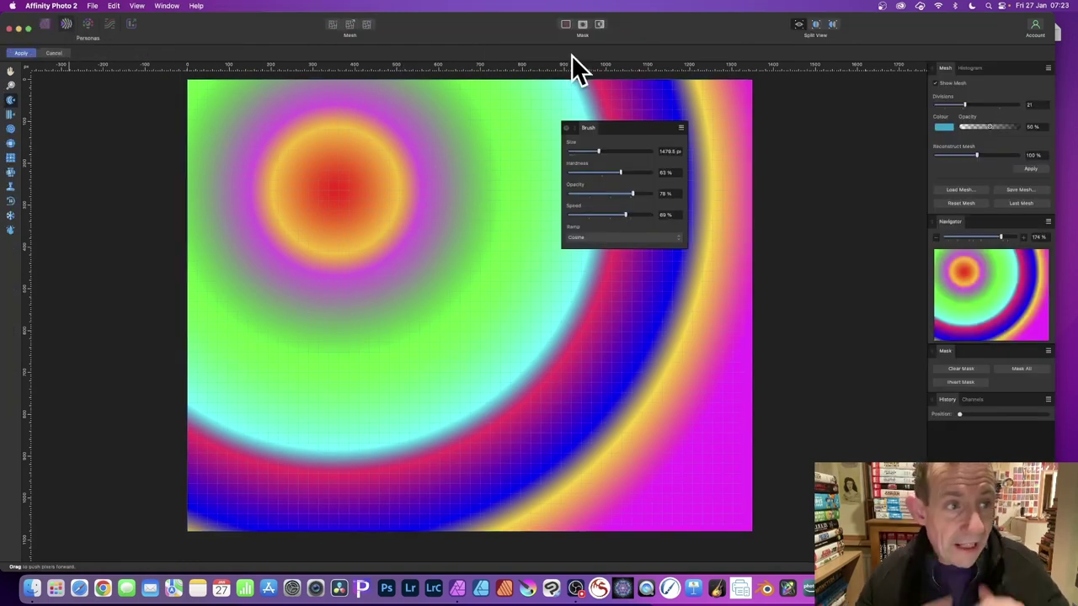
pyautogui.click(11, 173)
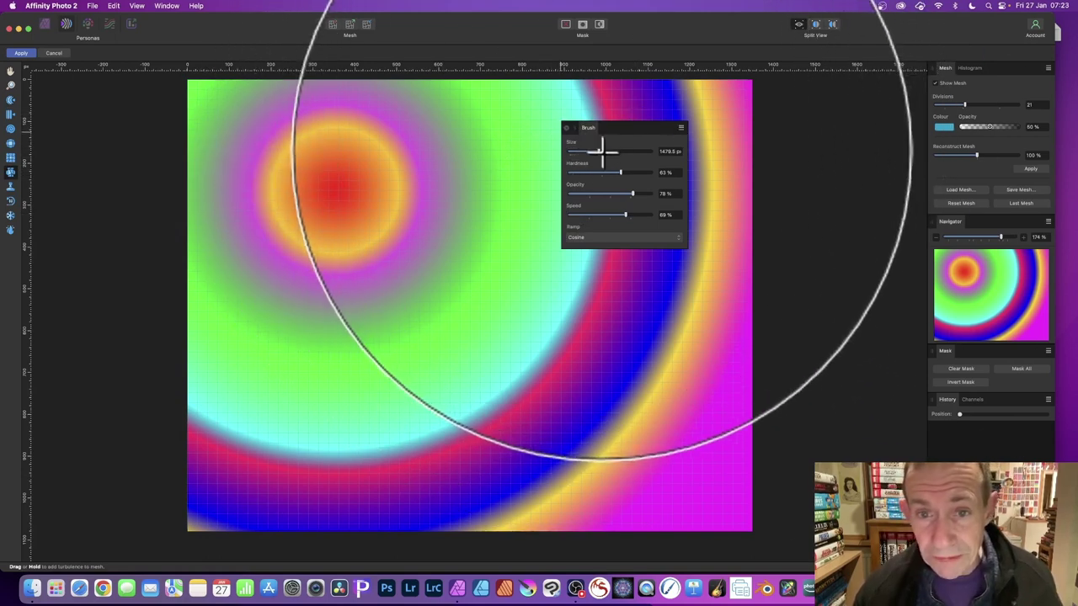
pyautogui.moveTo(602, 150); pyautogui.dragTo(604, 150)
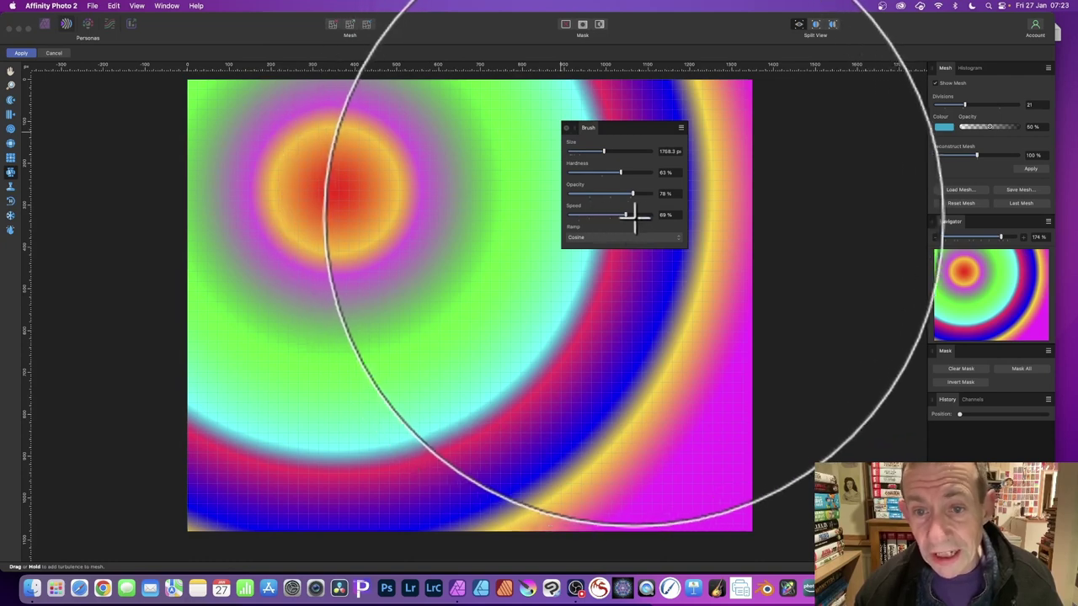
pyautogui.moveTo(635, 216); pyautogui.dragTo(630, 213)
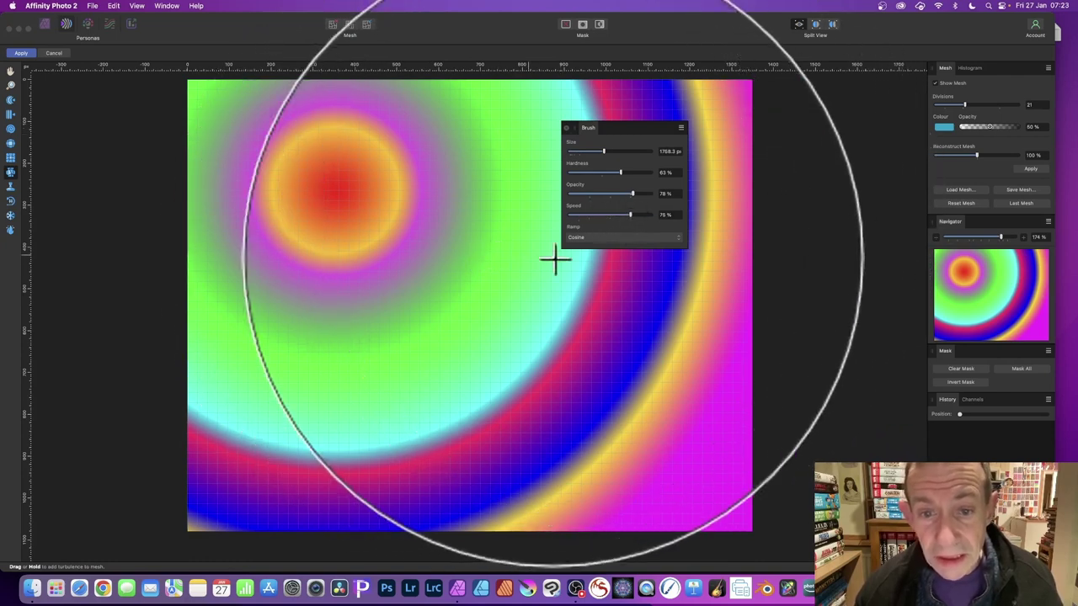
pyautogui.moveTo(606, 126); pyautogui.dragTo(787, 135)
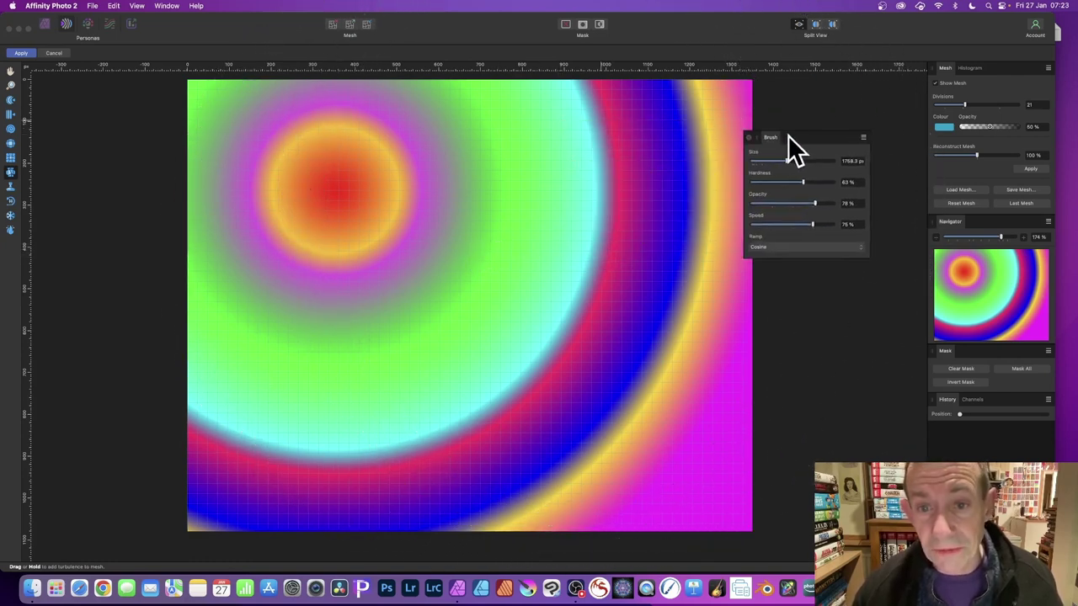
pyautogui.moveTo(452, 238)
pyautogui.mouseDown()
pyautogui.moveTo(542, 225)
pyautogui.moveTo(527, 208)
pyautogui.moveTo(492, 202)
pyautogui.moveTo(502, 218)
pyautogui.moveTo(470, 226)
pyautogui.moveTo(465, 213)
pyautogui.moveTo(520, 262)
pyautogui.moveTo(421, 260)
pyautogui.moveTo(422, 214)
pyautogui.moveTo(482, 204)
pyautogui.moveTo(481, 235)
pyautogui.moveTo(412, 241)
pyautogui.moveTo(416, 203)
pyautogui.moveTo(469, 183)
pyautogui.moveTo(471, 198)
pyautogui.moveTo(417, 203)
pyautogui.moveTo(343, 251)
pyautogui.moveTo(409, 198)
pyautogui.moveTo(388, 216)
pyautogui.moveTo(449, 193)
pyautogui.moveTo(495, 209)
pyautogui.moveTo(518, 239)
pyautogui.moveTo(431, 250)
pyautogui.moveTo(431, 239)
pyautogui.moveTo(472, 228)
pyautogui.moveTo(448, 228)
pyautogui.moveTo(455, 218)
pyautogui.moveTo(438, 227)
pyautogui.moveTo(476, 199)
pyautogui.mouseUp()
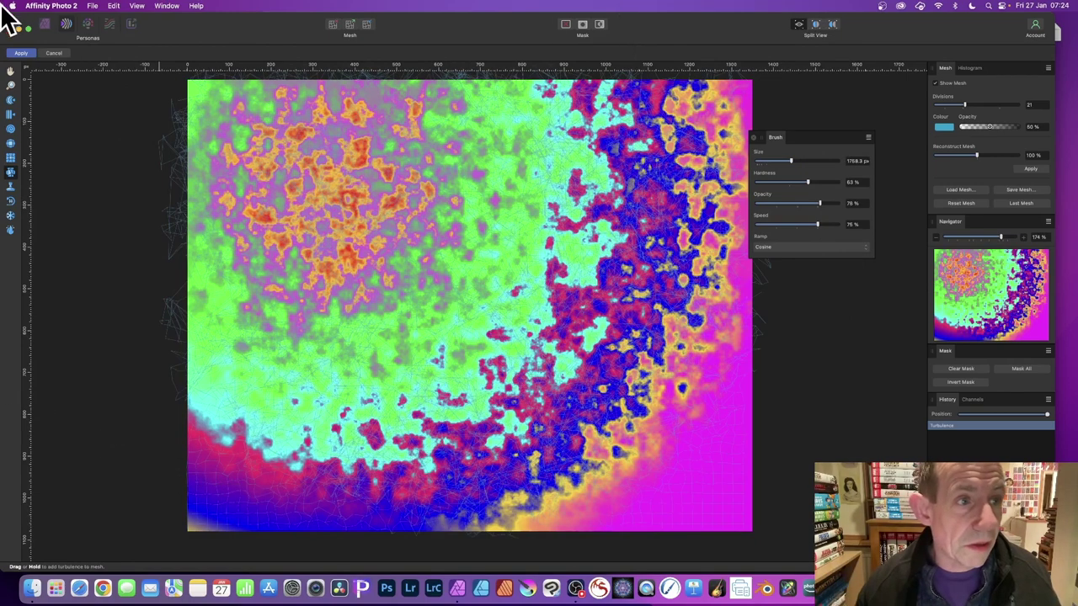
# - Apply the liquify turbulence to the layer and return to the Move Tool
pyautogui.click(22, 53)
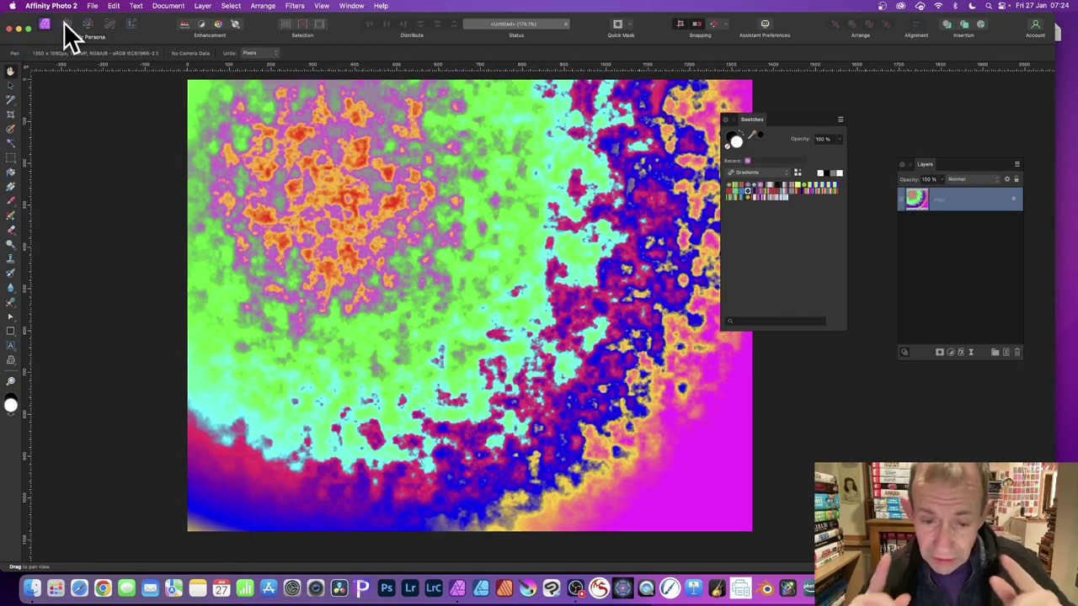
pyautogui.click(10, 85)
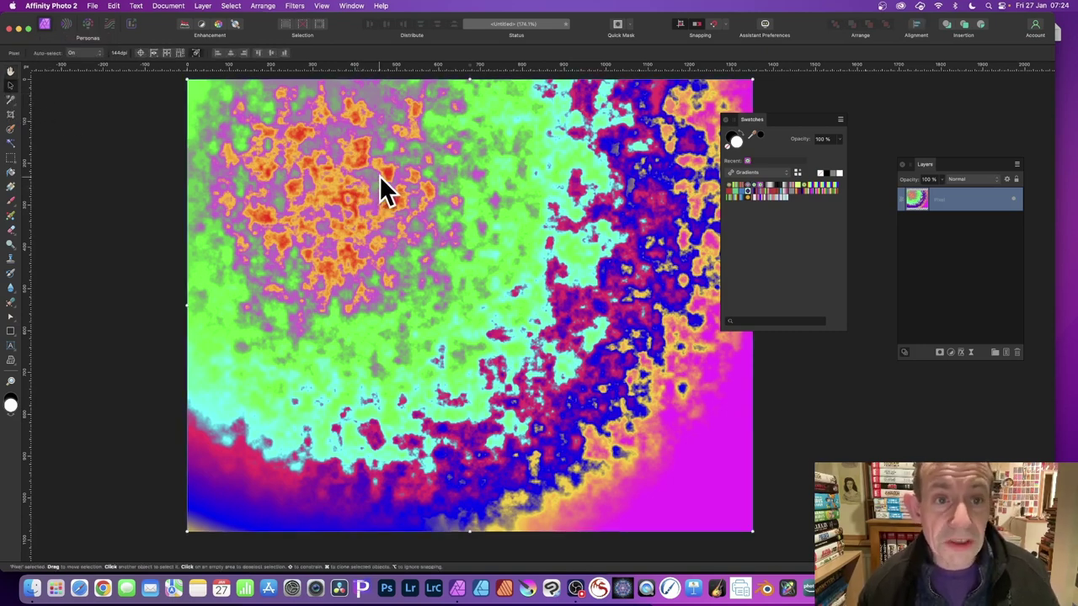
pyautogui.click(204, 5)
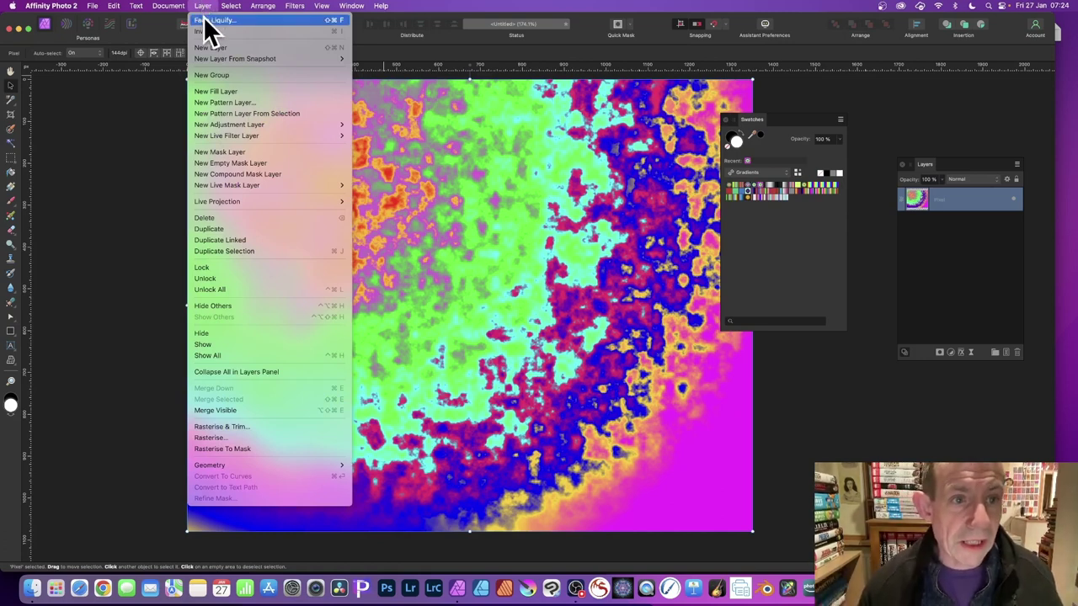
# - Create a mirrored pattern layer from the image, enlarging and rotating its tile diagonally
pyautogui.click(243, 112)
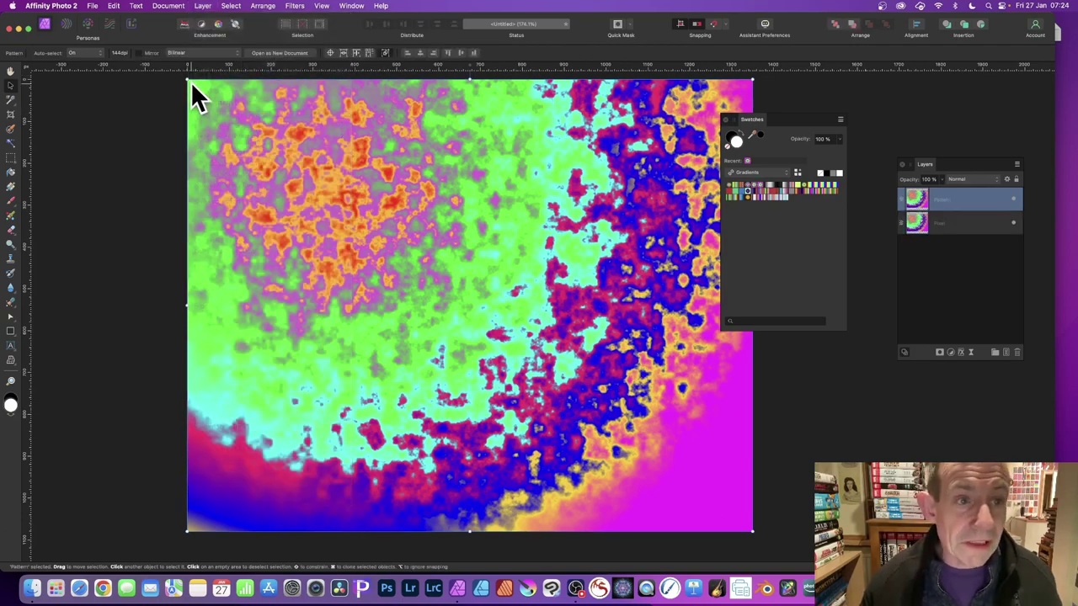
pyautogui.moveTo(187, 80); pyautogui.dragTo(331, 198)
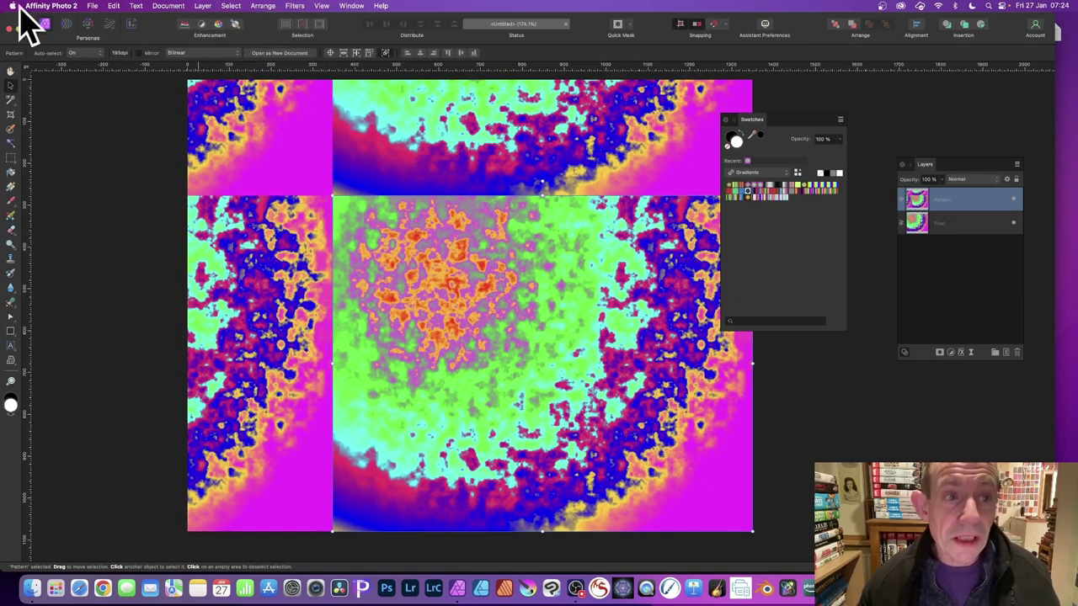
pyautogui.click(140, 52)
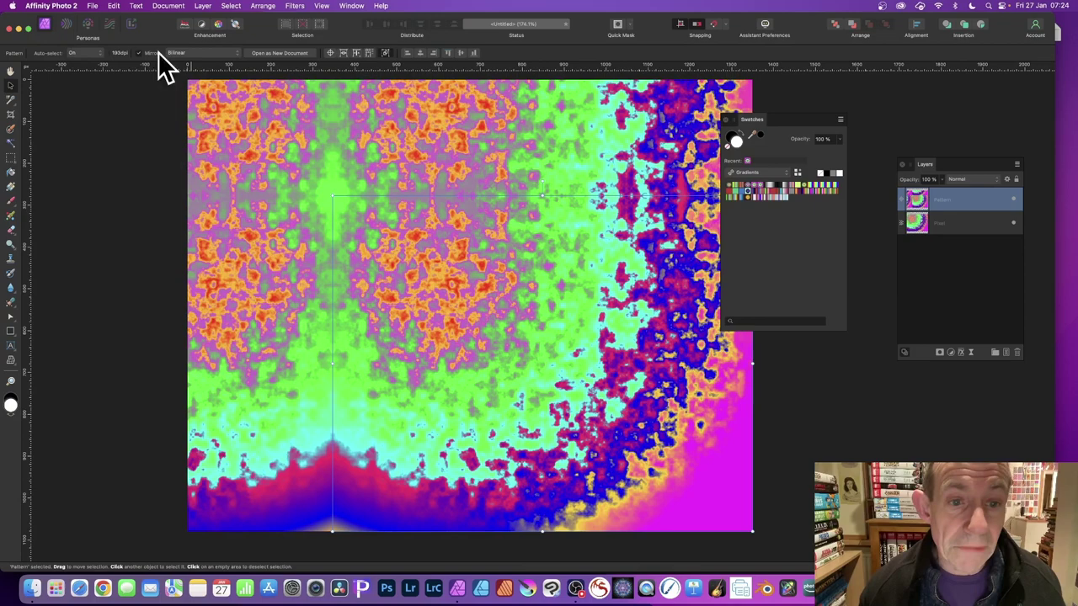
pyautogui.moveTo(335, 194); pyautogui.dragTo(452, 247)
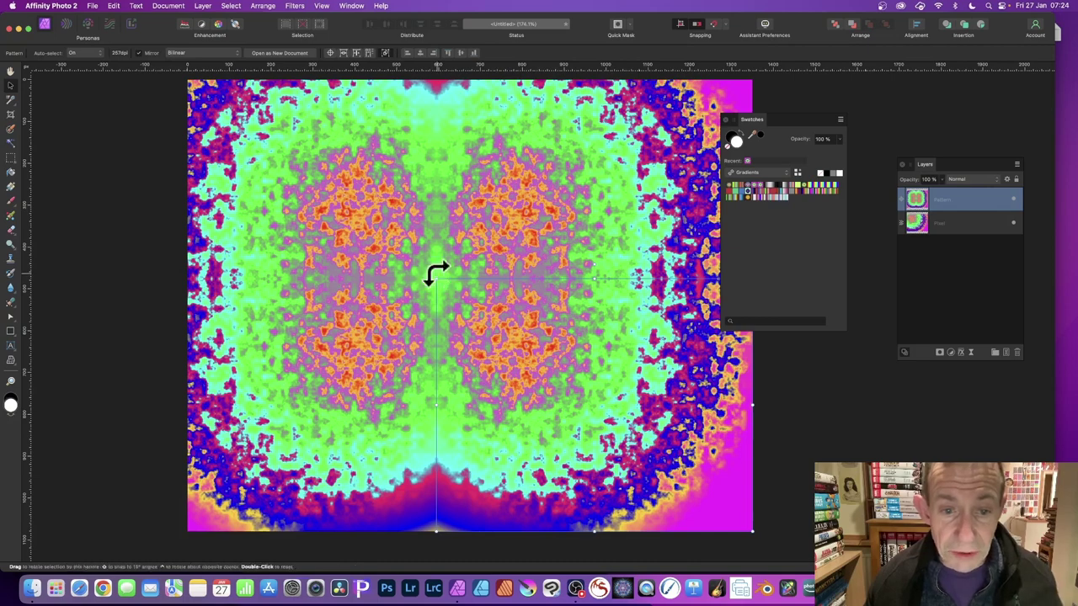
pyautogui.moveTo(438, 274); pyautogui.dragTo(513, 264)
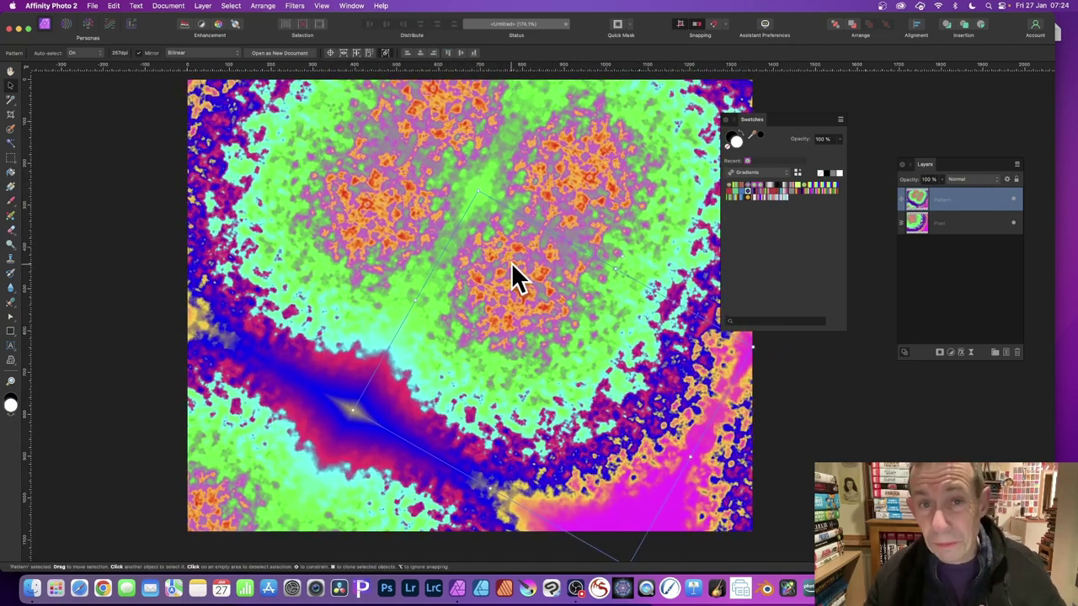
# - Duplicate the Pattern layer and shift the copy up and to the left
pyautogui.click(211, 5)
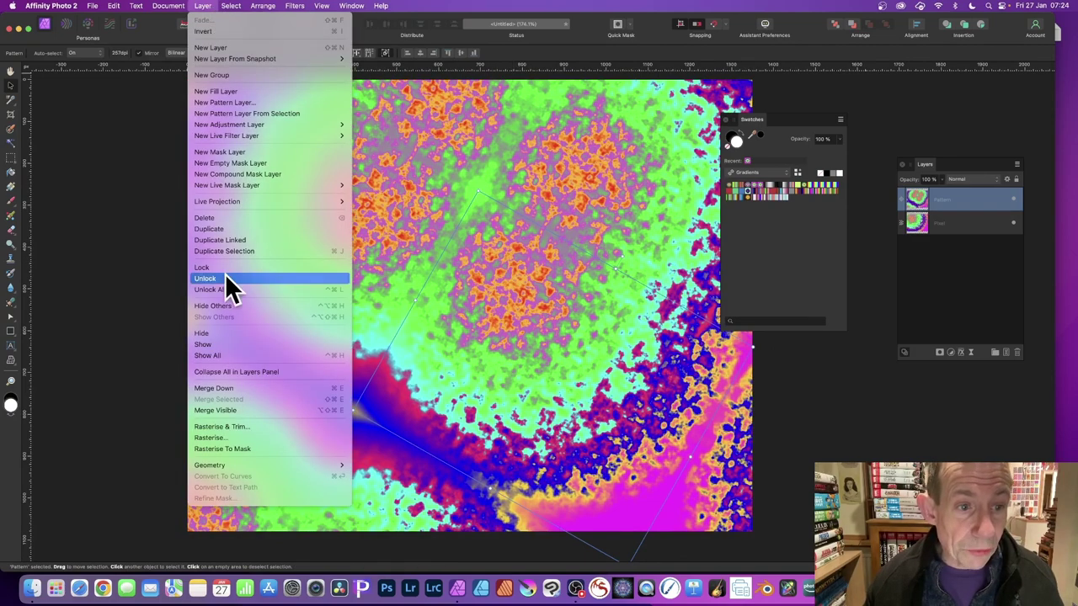
pyautogui.click(225, 228)
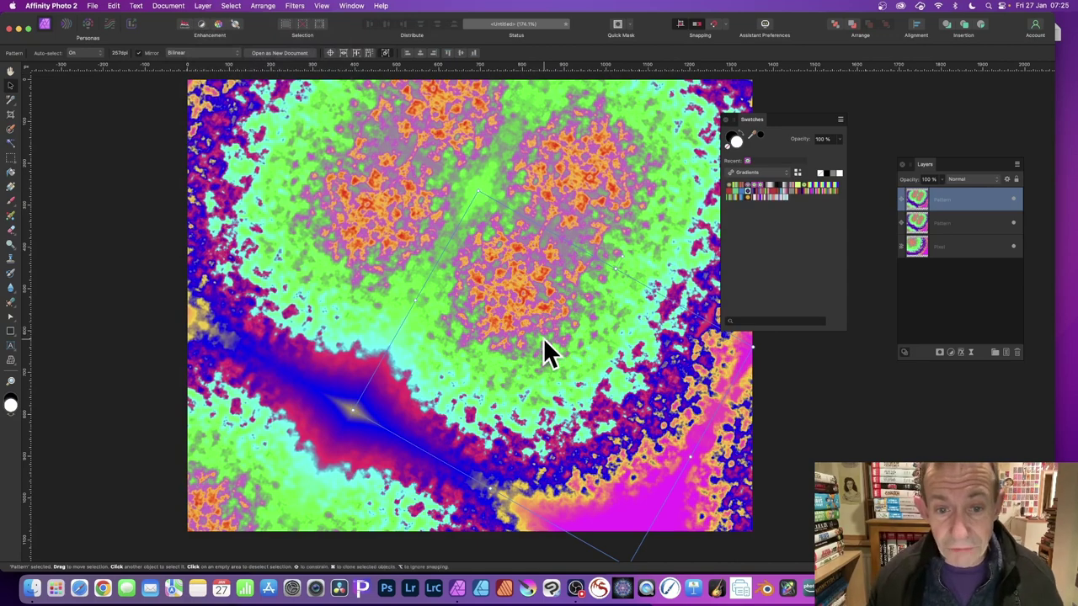
pyautogui.moveTo(544, 339); pyautogui.dragTo(446, 203)
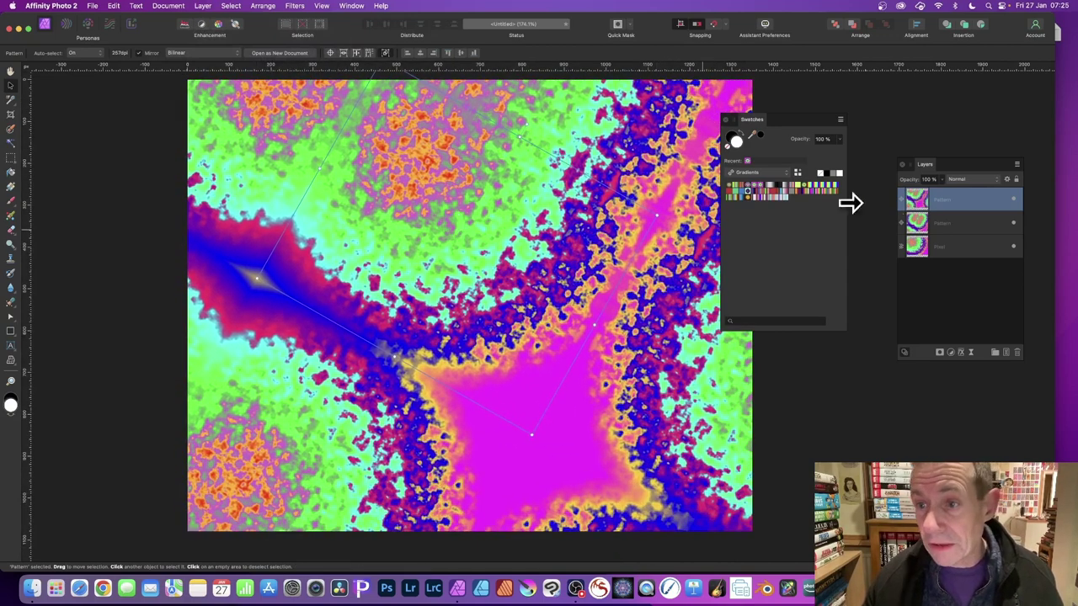
# - Set the copy's blend mode to Difference in the Layers panel
pyautogui.moveTo(931, 164); pyautogui.dragTo(609, 109)
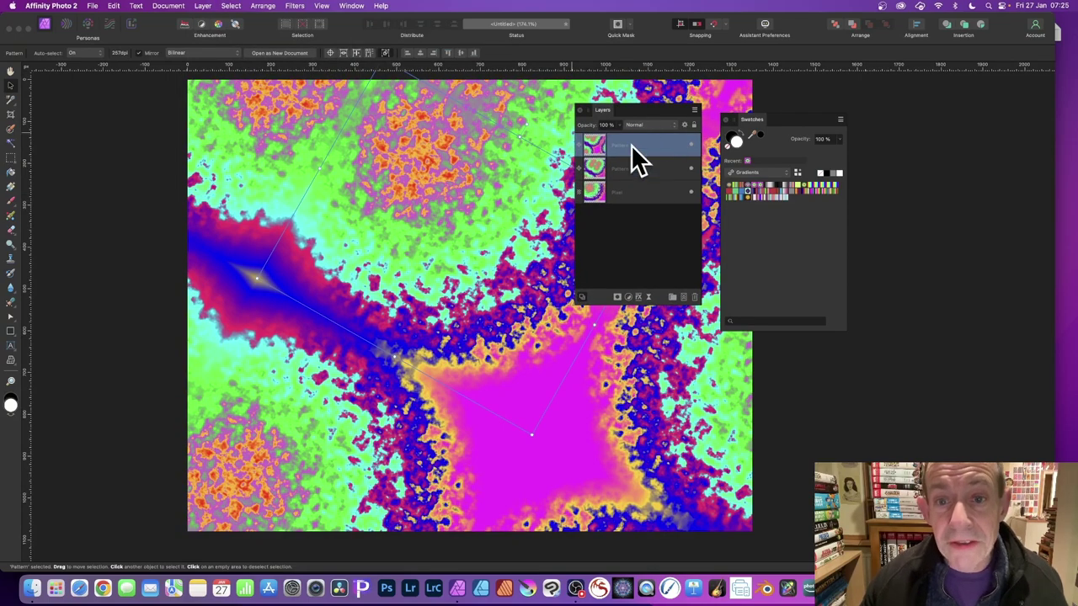
pyautogui.click(647, 127)
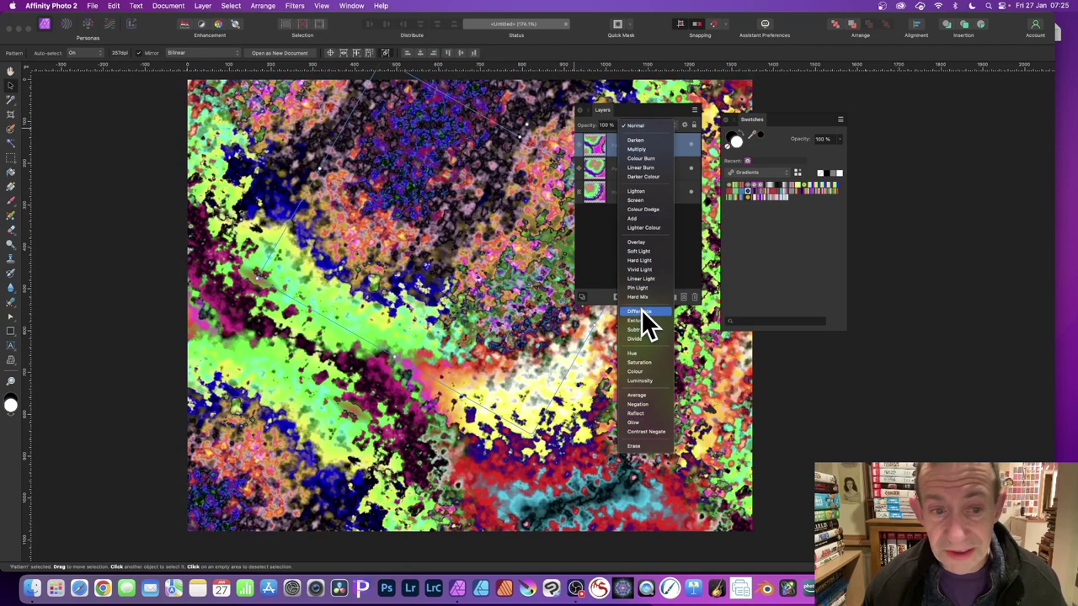
pyautogui.click(641, 312)
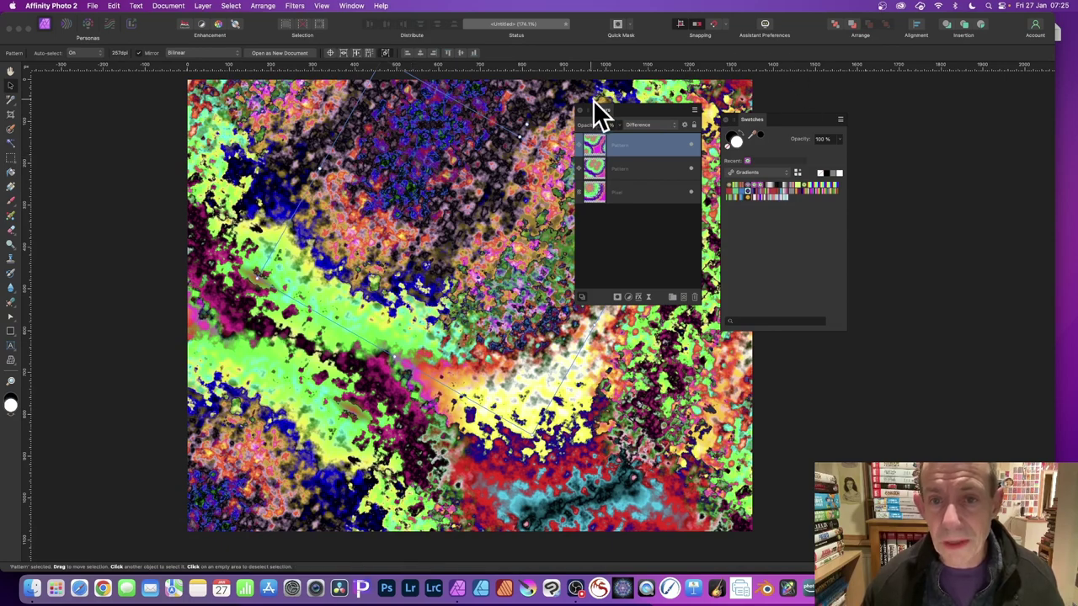
pyautogui.moveTo(600, 104); pyautogui.dragTo(887, 122)
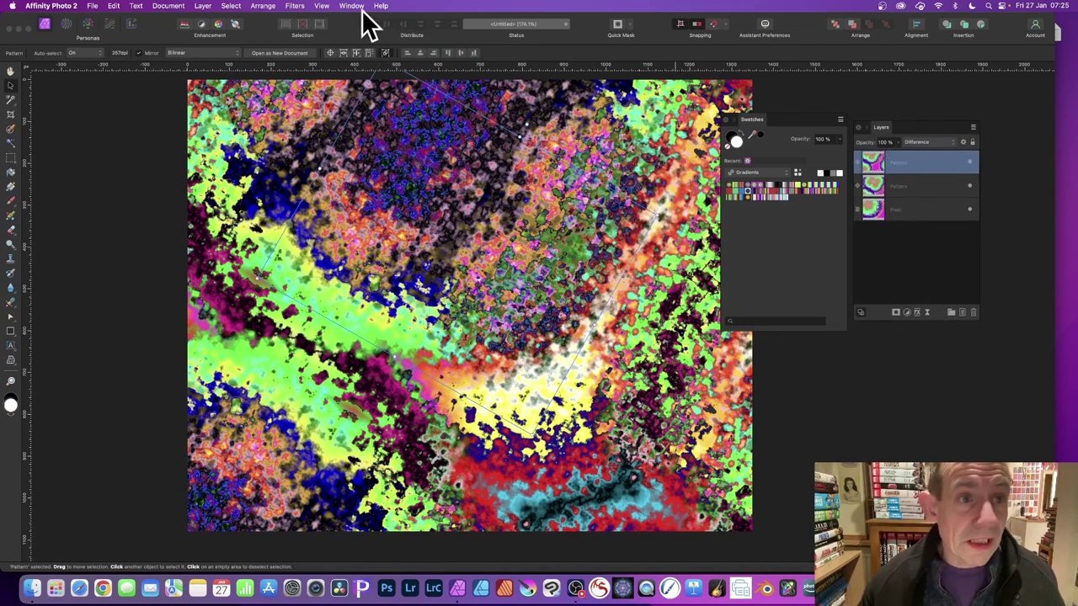
# - Merge all visible layers into a new top pixel layer with Layer > Merge Visible
pyautogui.click(201, 6)
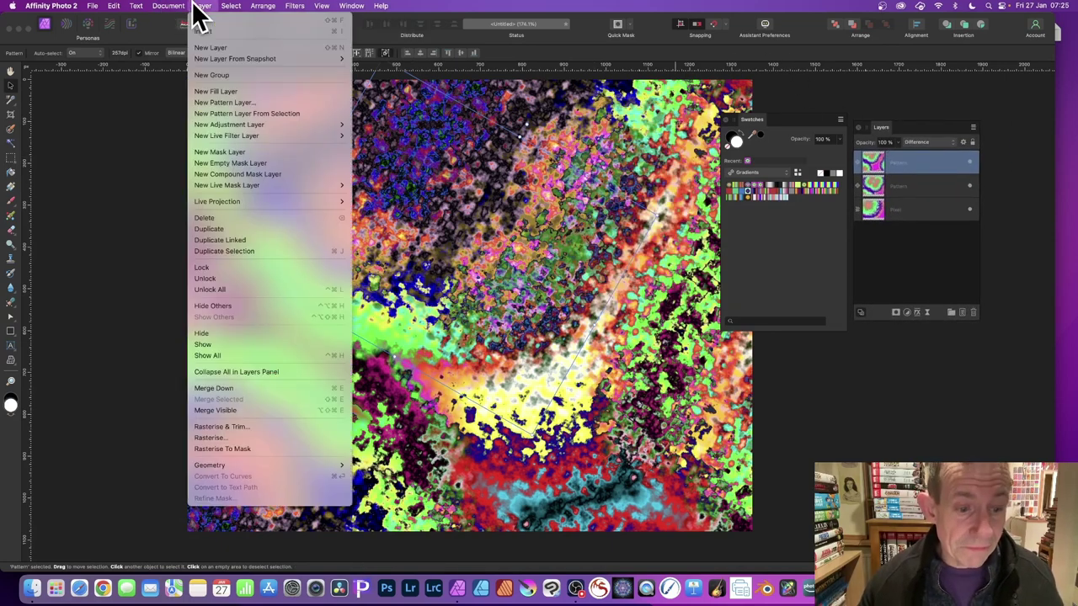
pyautogui.click(222, 409)
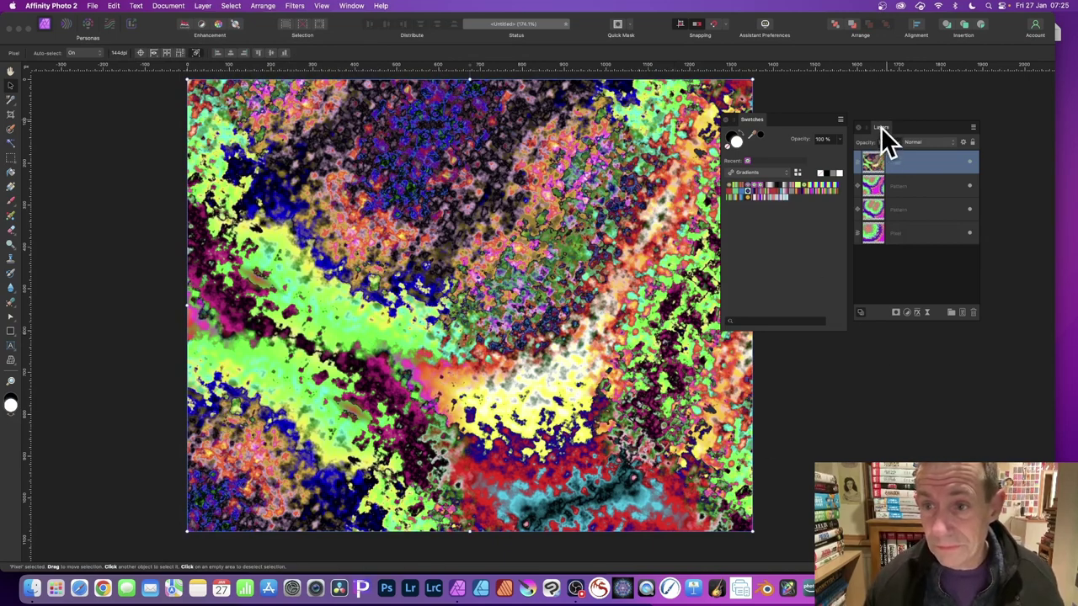
pyautogui.moveTo(881, 128); pyautogui.dragTo(659, 105)
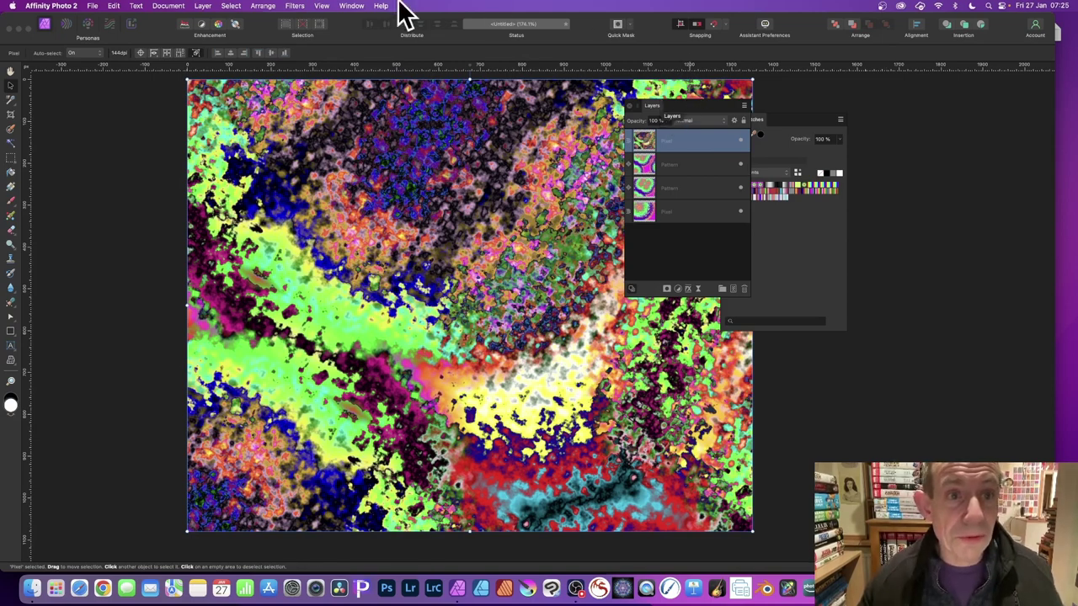
# - Start a Filters > Distort > Deform warp with Linear Constraints set to Similarity
pyautogui.click(299, 7)
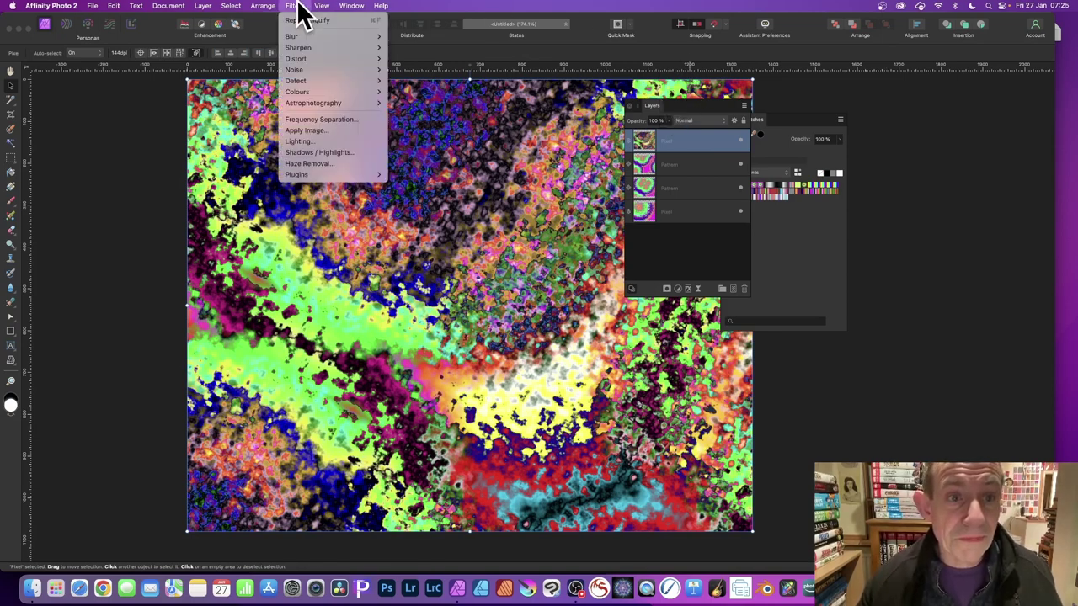
pyautogui.moveTo(301, 59)
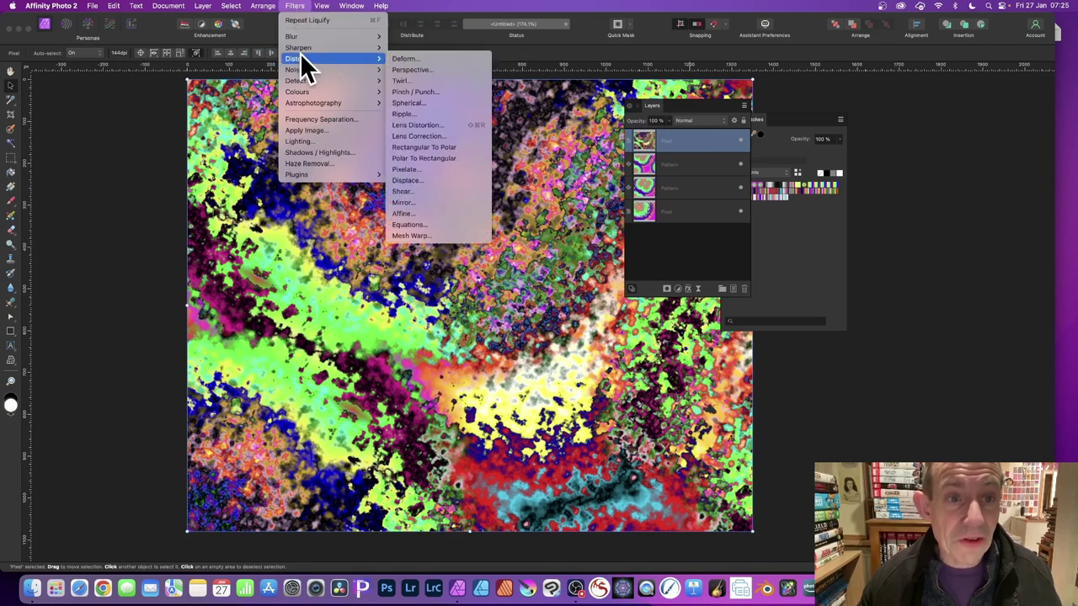
pyautogui.click(414, 59)
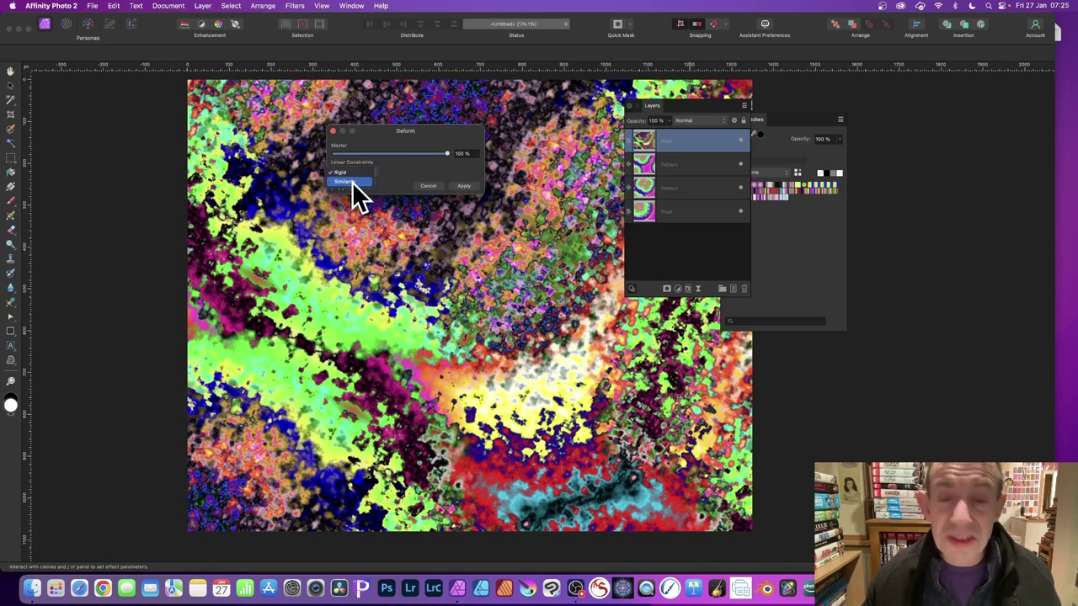
pyautogui.click(352, 182)
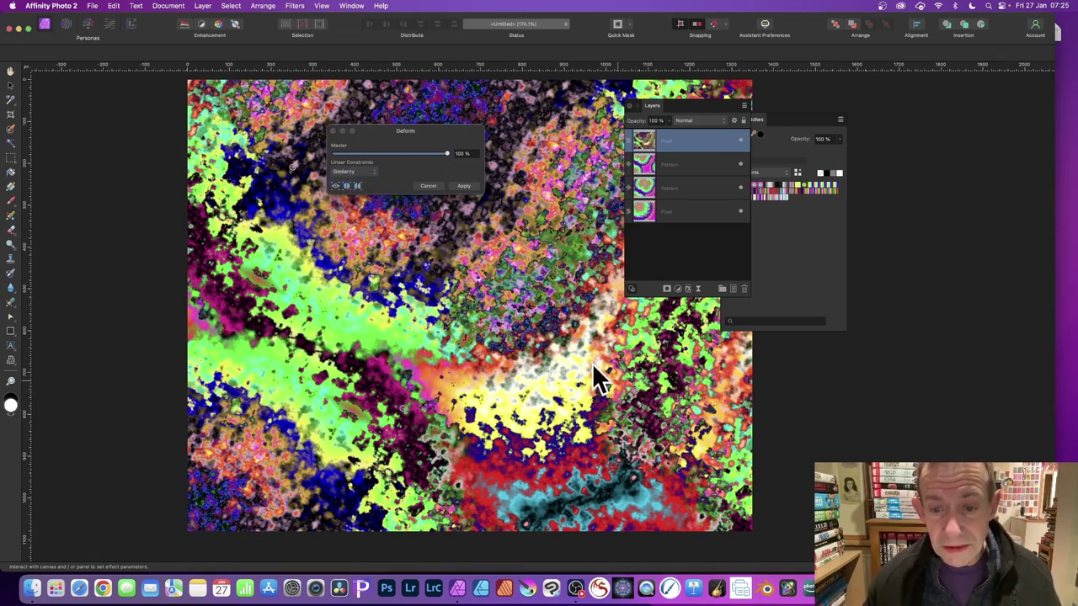
# - Pin a point, drag the image into a sweeping swirl, and apply the deform
pyautogui.click(434, 286)
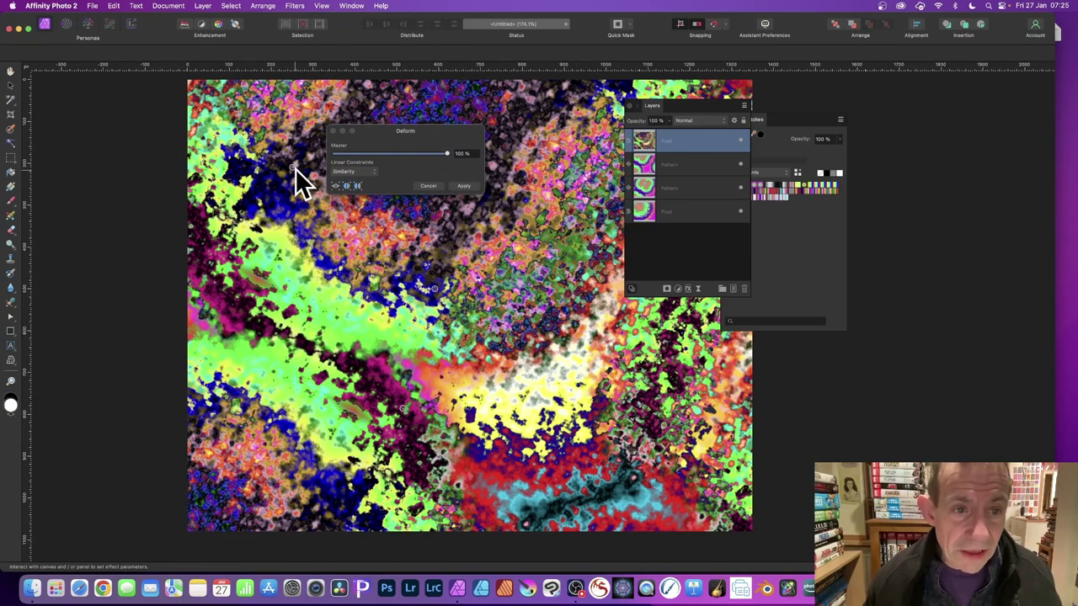
pyautogui.moveTo(293, 167)
pyautogui.mouseDown()
pyautogui.moveTo(255, 175)
pyautogui.moveTo(230, 158)
pyautogui.moveTo(140, 62)
pyautogui.moveTo(564, 379)
pyautogui.moveTo(655, 390)
pyautogui.moveTo(588, 362)
pyautogui.moveTo(654, 378)
pyautogui.mouseUp()
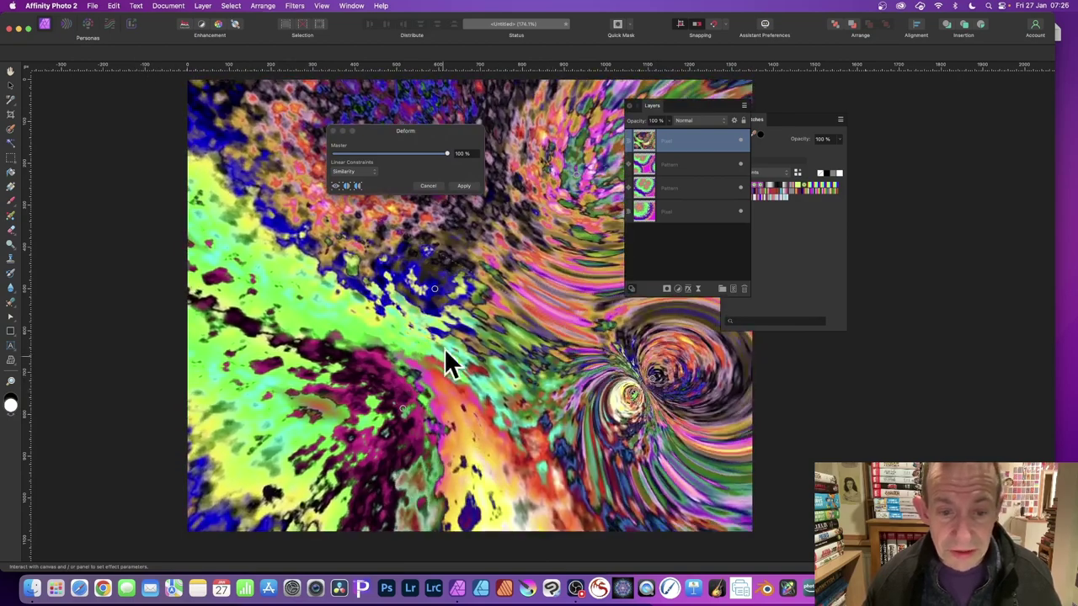
pyautogui.moveTo(446, 334)
pyautogui.mouseDown()
pyautogui.moveTo(398, 346)
pyautogui.moveTo(224, 433)
pyautogui.moveTo(331, 365)
pyautogui.moveTo(390, 231)
pyautogui.moveTo(380, 241)
pyautogui.moveTo(271, 126)
pyautogui.moveTo(580, 164)
pyautogui.moveTo(536, 160)
pyautogui.moveTo(508, 191)
pyautogui.moveTo(480, 267)
pyautogui.mouseUp()
pyautogui.click(468, 187)
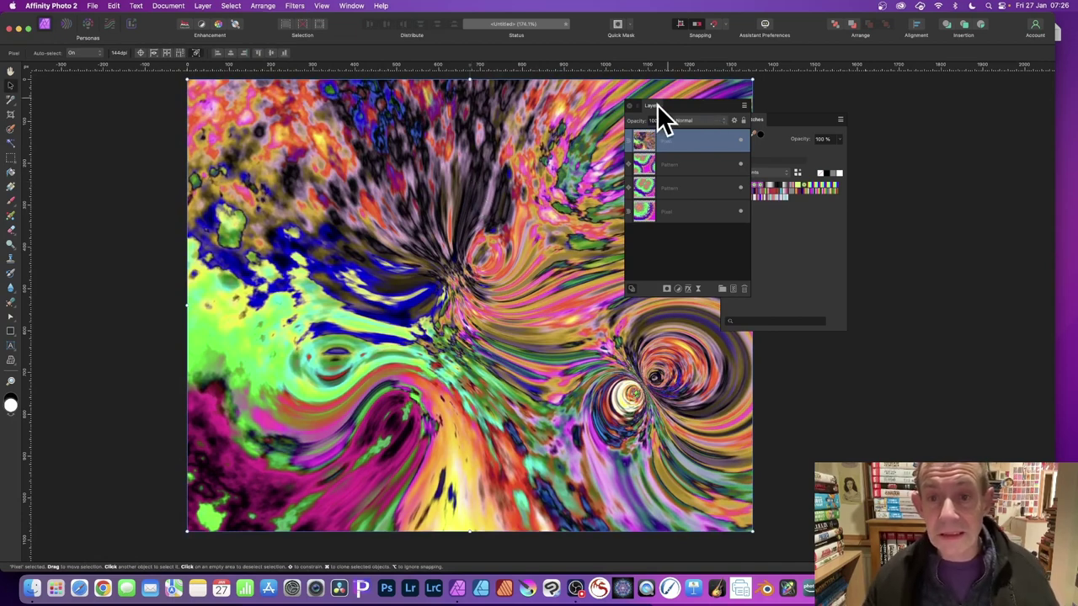
# - Drag the Layers panel back to the right of the Swatches panel
pyautogui.moveTo(656, 106); pyautogui.dragTo(866, 110)
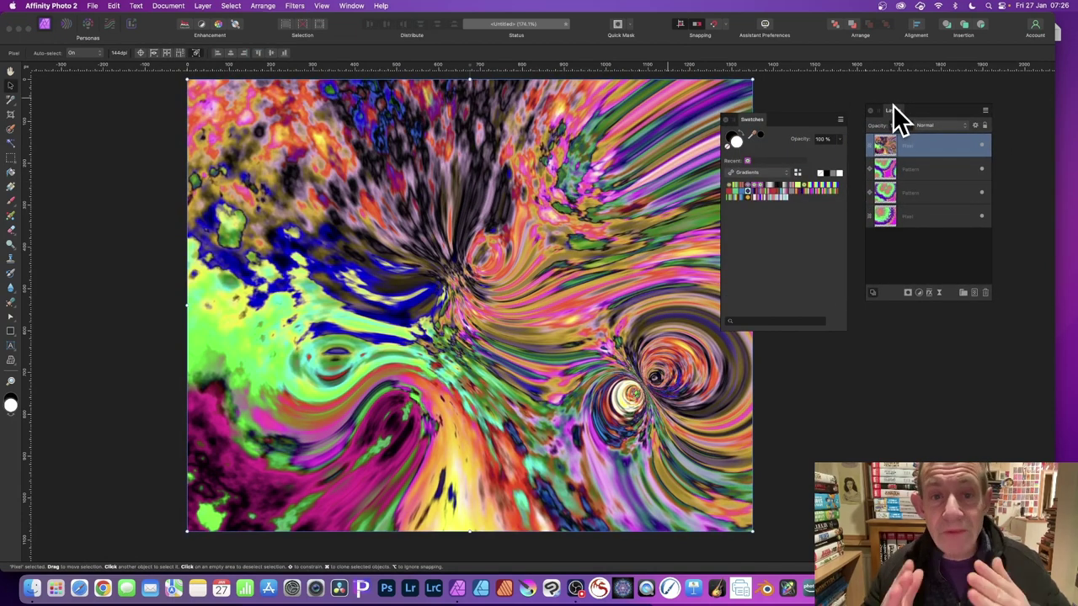